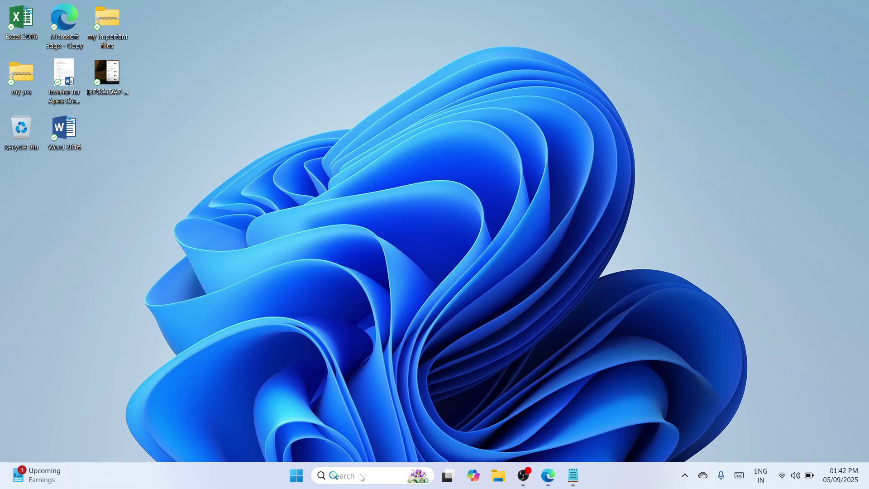
# - Search Windows for chrome and launch Google Chrome from the best match
pyautogui.click(349, 476)
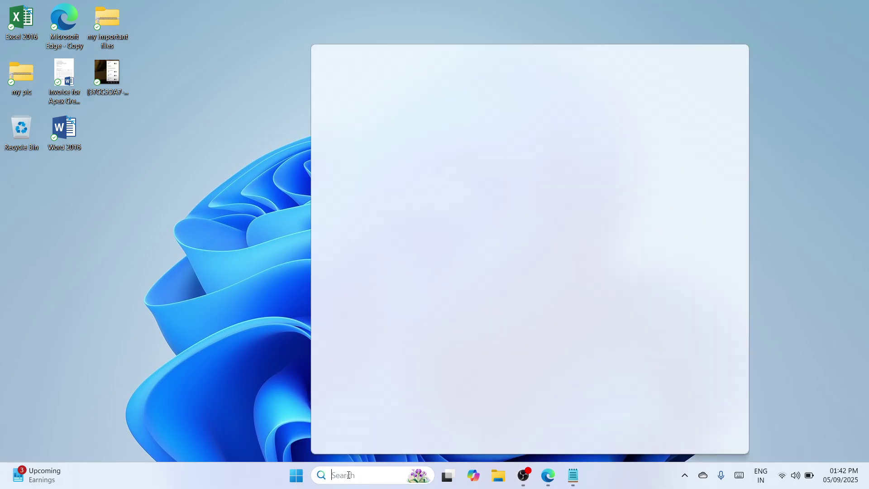
pyautogui.write('chrom')
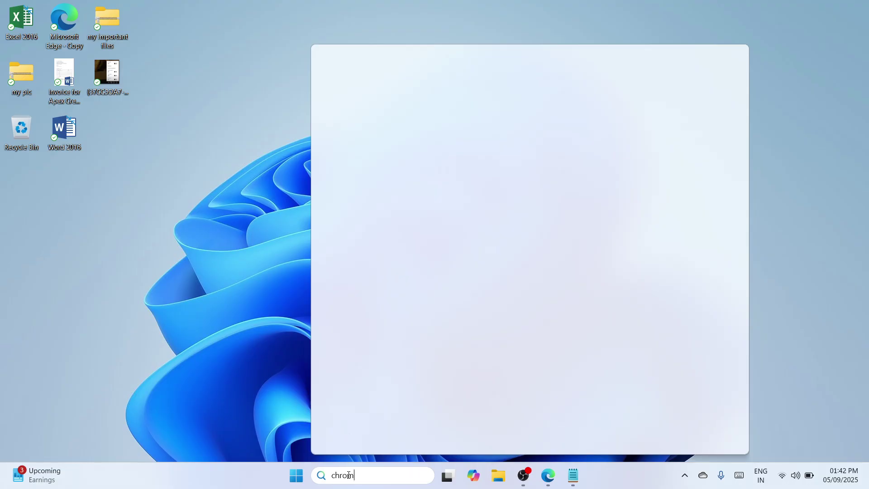
pyautogui.write('e')
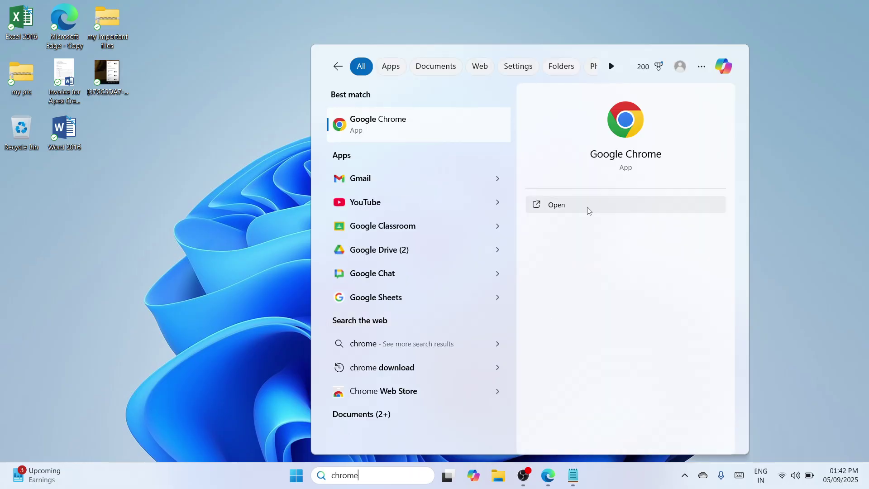
pyautogui.click(588, 210)
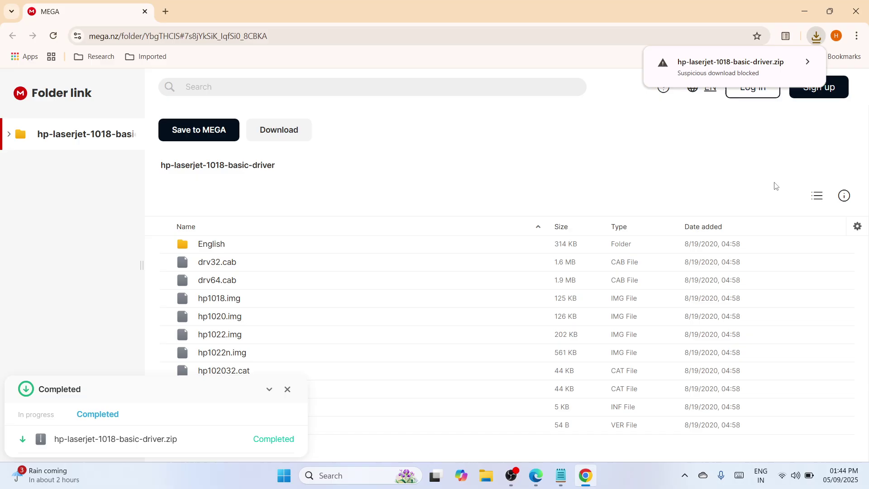
# - Keep the blocked hp-laserjet-1018-basic-driver.zip download despite Chrome's suspicious-file warning
pyautogui.click(777, 66)
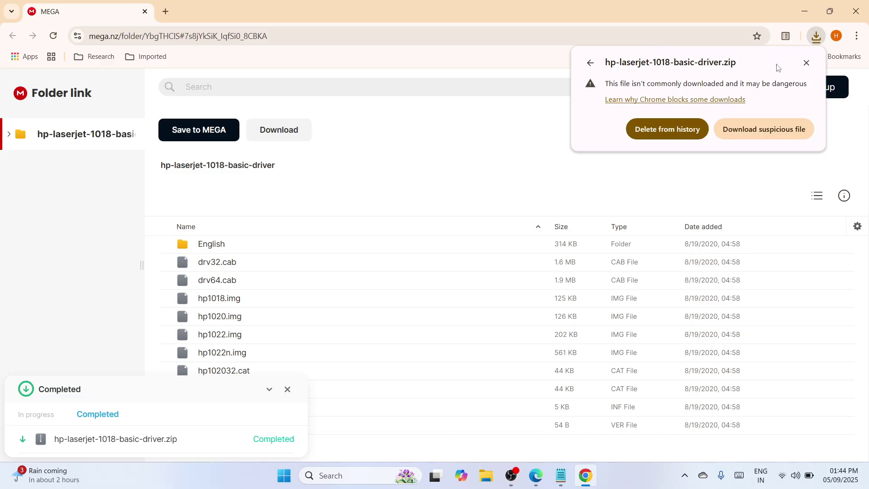
pyautogui.click(752, 131)
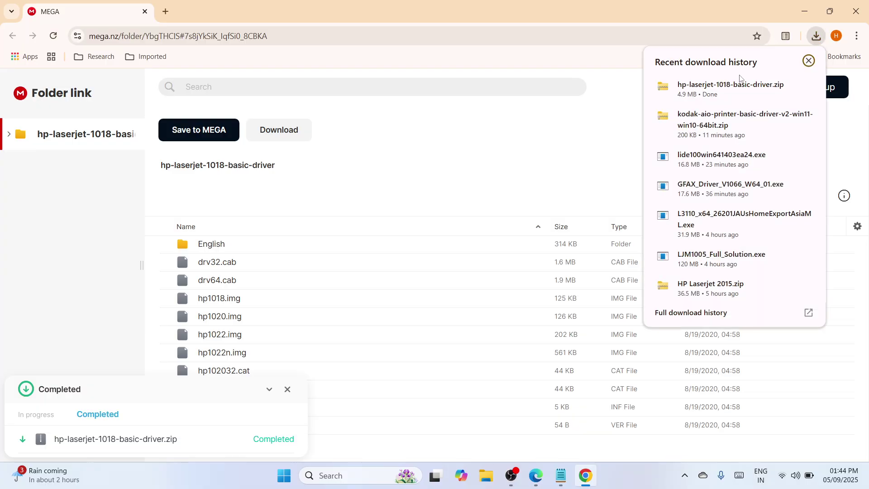
pyautogui.moveTo(742, 88)
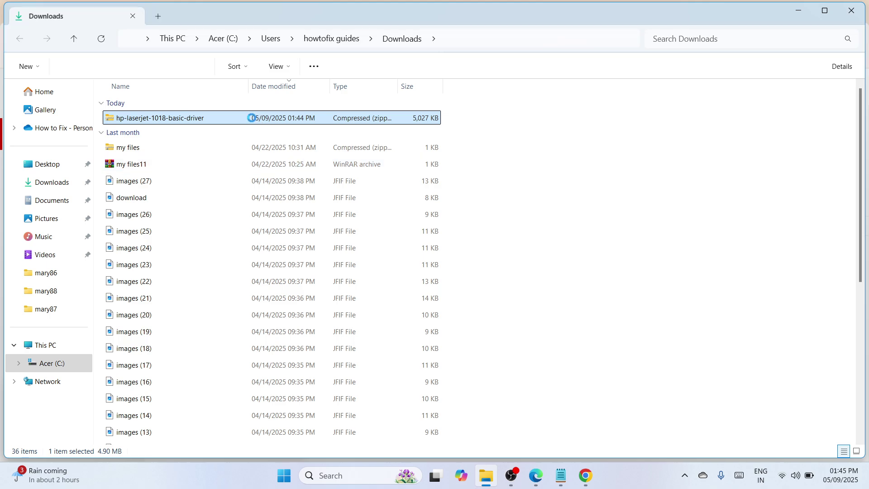
# - Cut the hp-laserjet-1018-basic-driver zip from the Downloads folder
pyautogui.rightClick(251, 118)
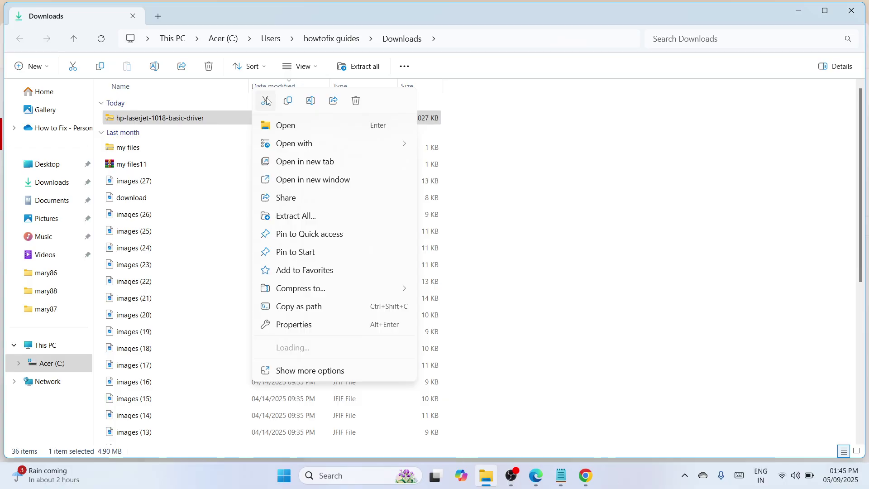
pyautogui.click(266, 100)
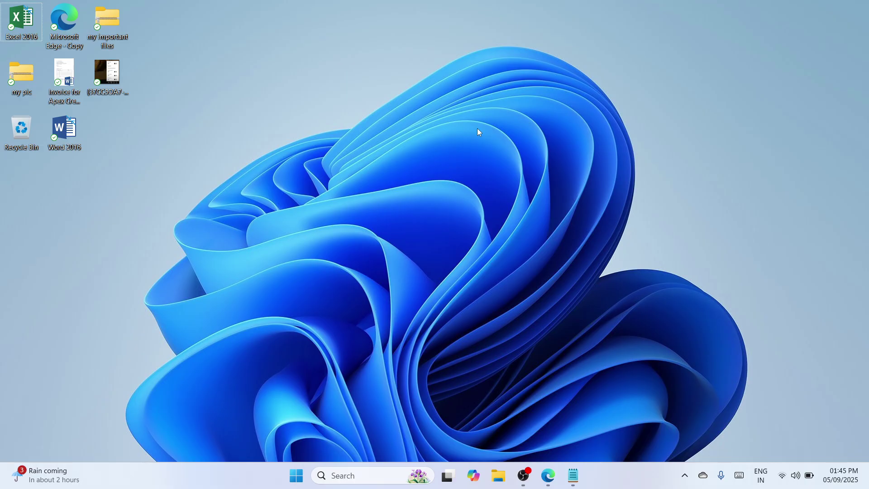
# - Paste the driver zip onto the desktop and extract it with WinRAR into hp-laserjet-1018-basic-driver
pyautogui.hotkey('ctrl', 'v')
pyautogui.moveTo(21, 190); pyautogui.dragTo(471, 160)
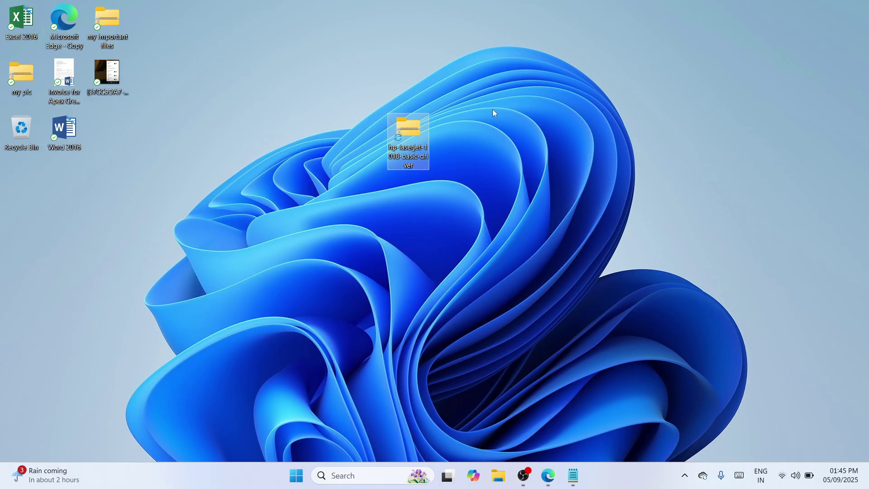
pyautogui.rightClick(414, 129)
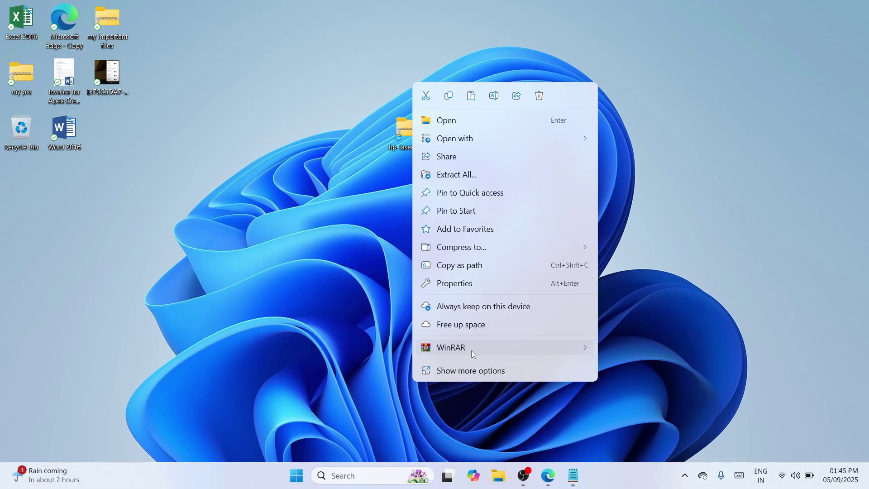
pyautogui.moveTo(471, 350)
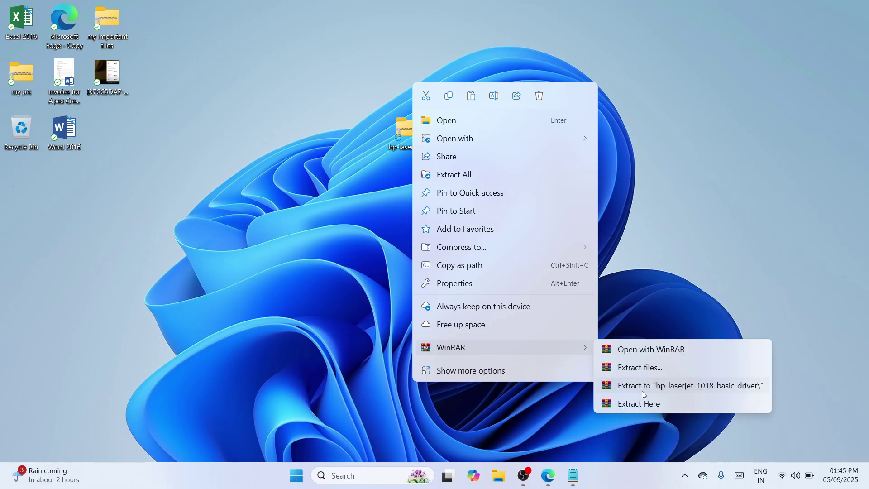
pyautogui.click(641, 388)
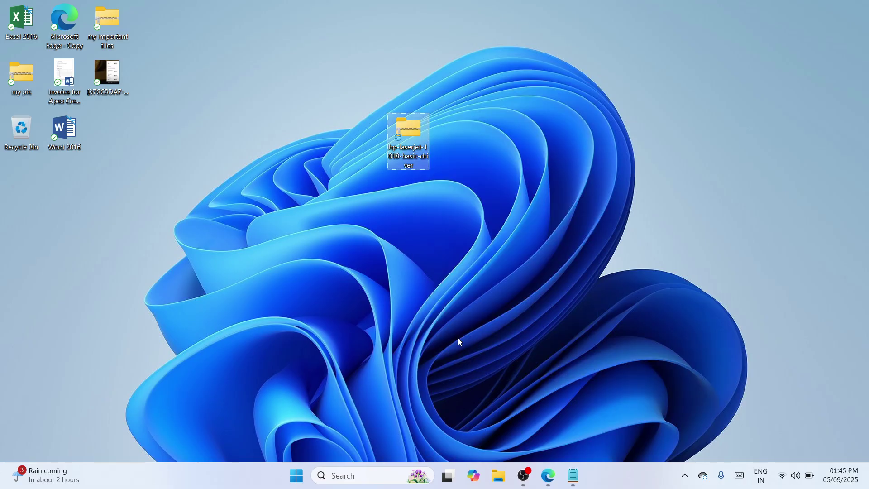
pyautogui.click(458, 341)
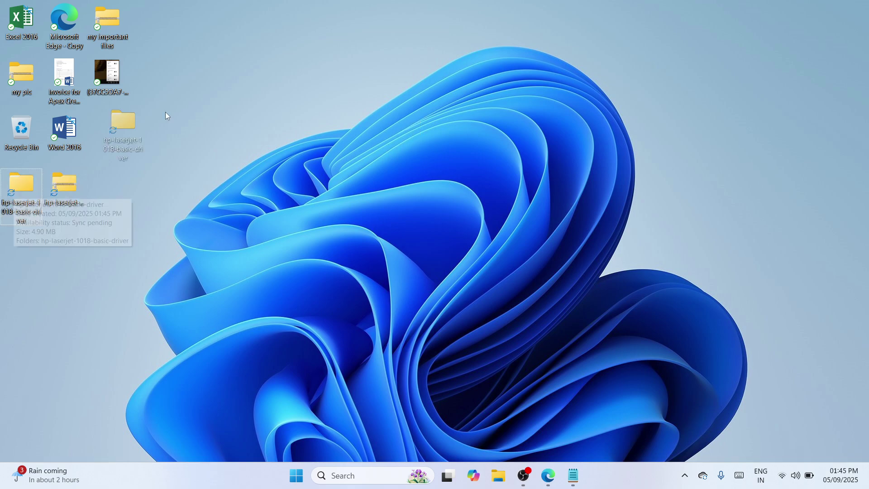
# - Centre the extracted driver folder on the desktop, then search Windows for settings
pyautogui.moveTo(166, 116); pyautogui.dragTo(498, 128)
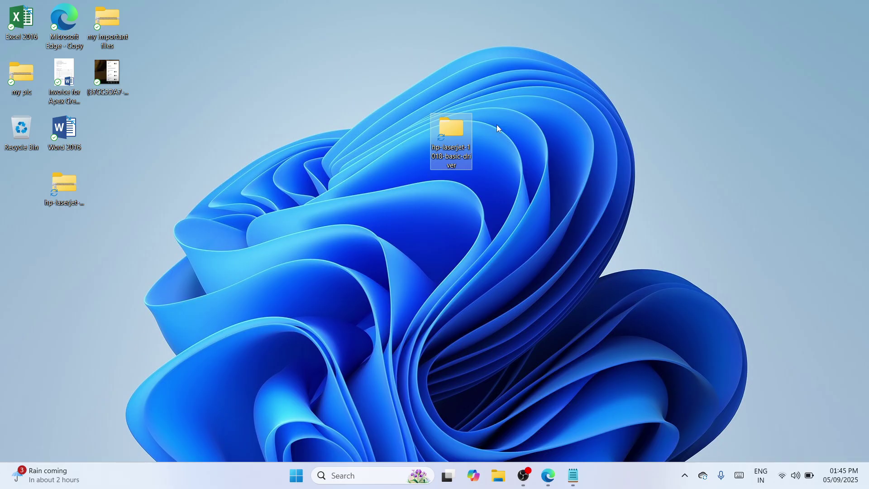
pyautogui.click(351, 476)
pyautogui.write('s')
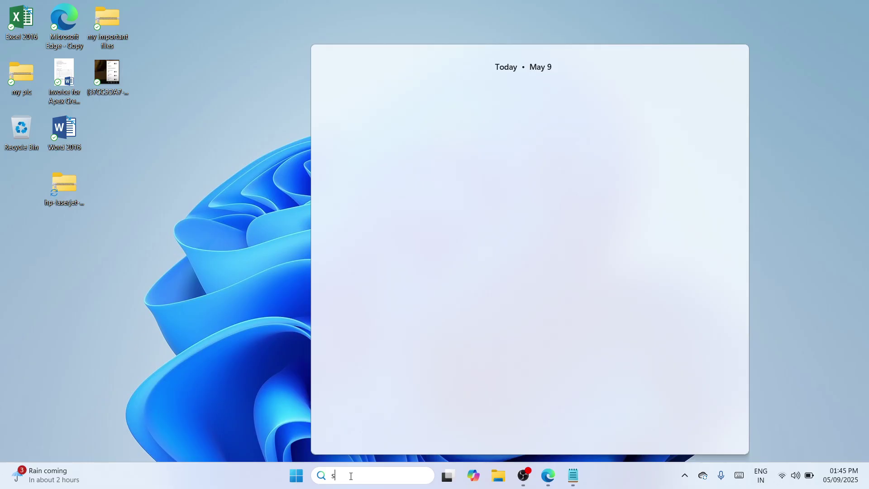
pyautogui.write('ettings')
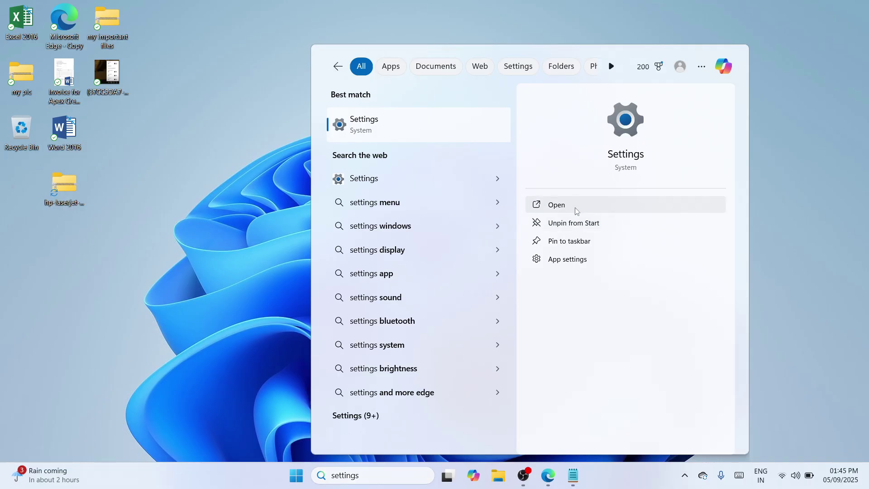
# - Launch Settings, go to Printers & scanners, and start scanning for a device to add
pyautogui.click(577, 212)
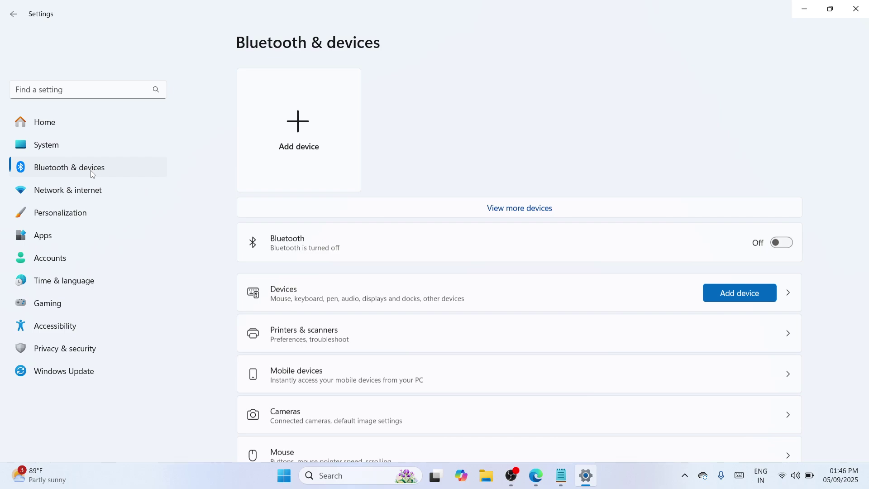
pyautogui.click(769, 333)
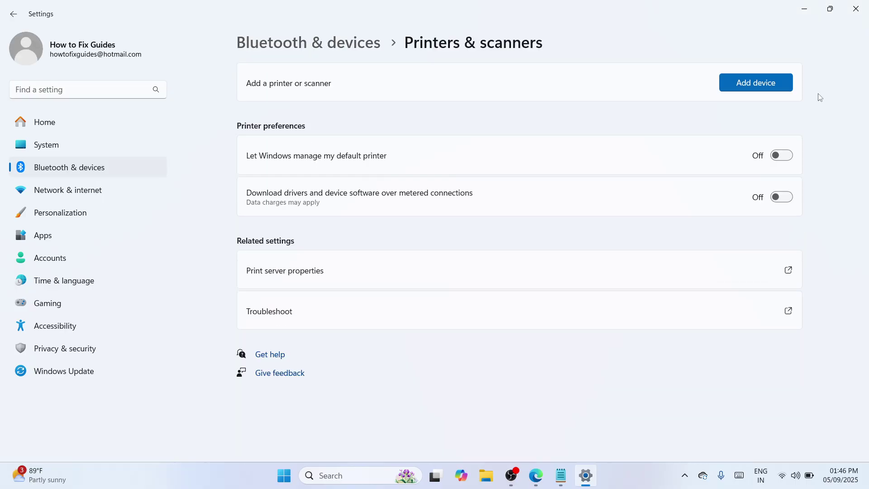
pyautogui.click(786, 85)
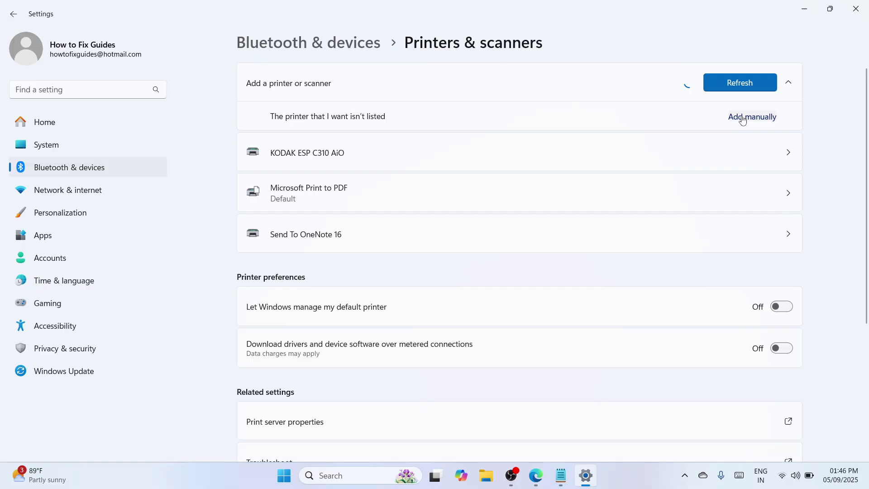
# - Add a local printer manually using existing port USB001 (Virtual printer port for USB)
pyautogui.click(743, 117)
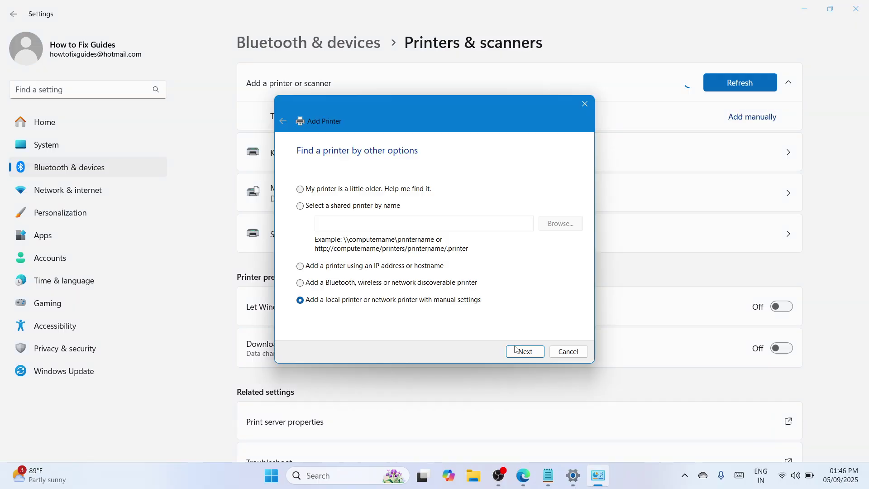
pyautogui.click(517, 349)
pyautogui.click(489, 197)
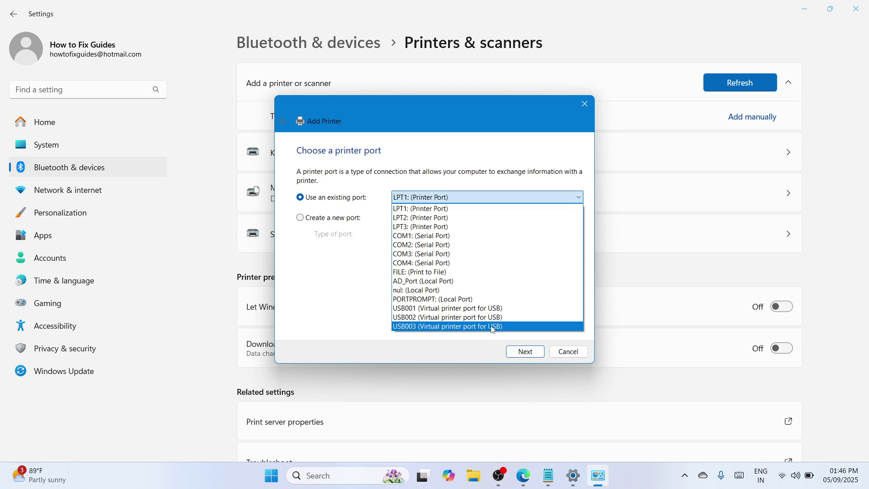
pyautogui.click(448, 308)
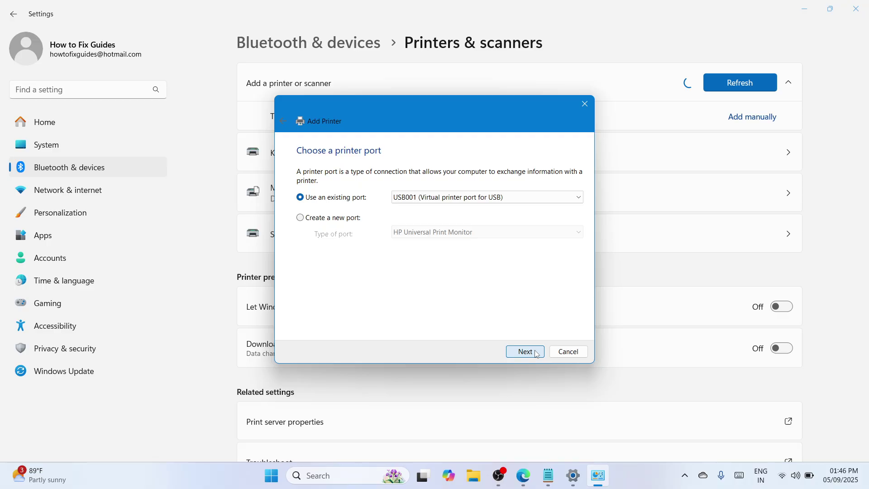
# - Browse into the hp-laserjet-1018-basic-driver folder and load HPLJ1018.INF as the driver
pyautogui.click(525, 351)
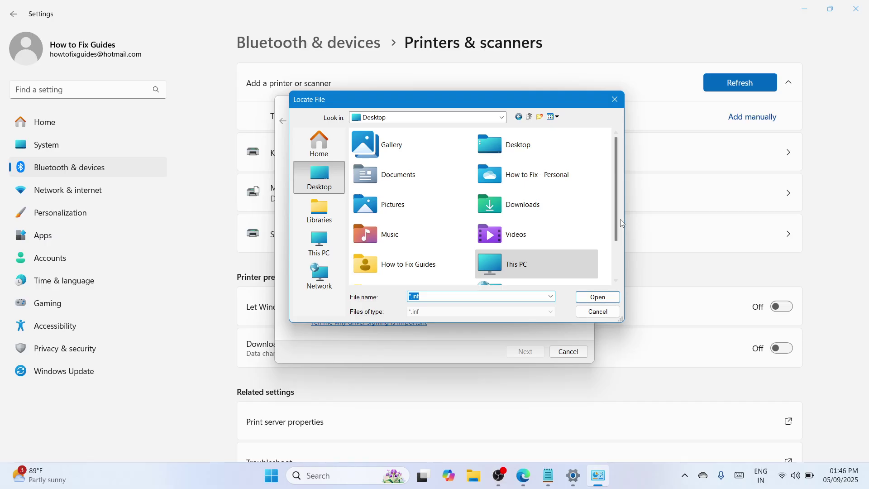
pyautogui.scroll(-3, 479, 226)
pyautogui.doubleClick(433, 276)
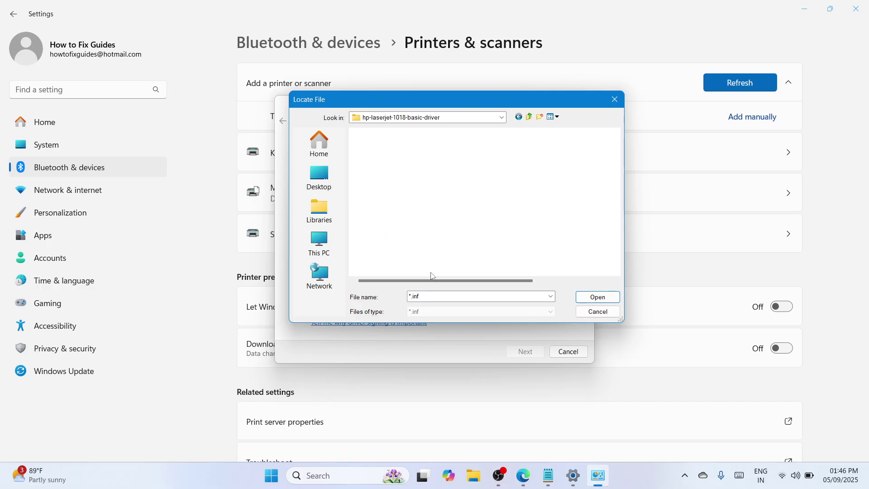
pyautogui.click(448, 157)
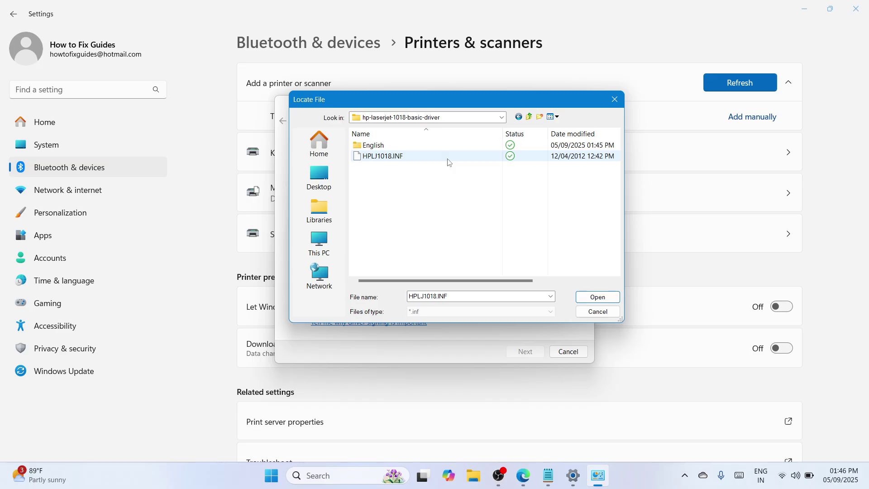
pyautogui.doubleClick(449, 157)
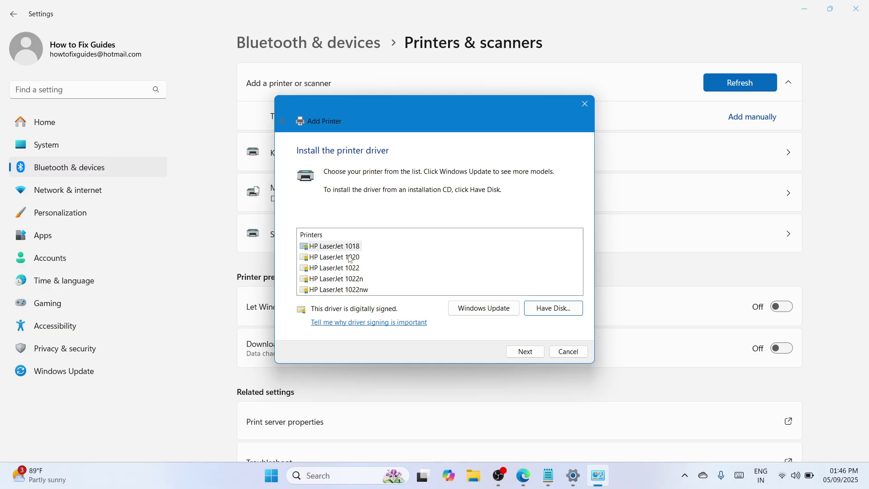
# - Install HP LaserJet 1018 with its default name and the default sharing settings
pyautogui.click(521, 357)
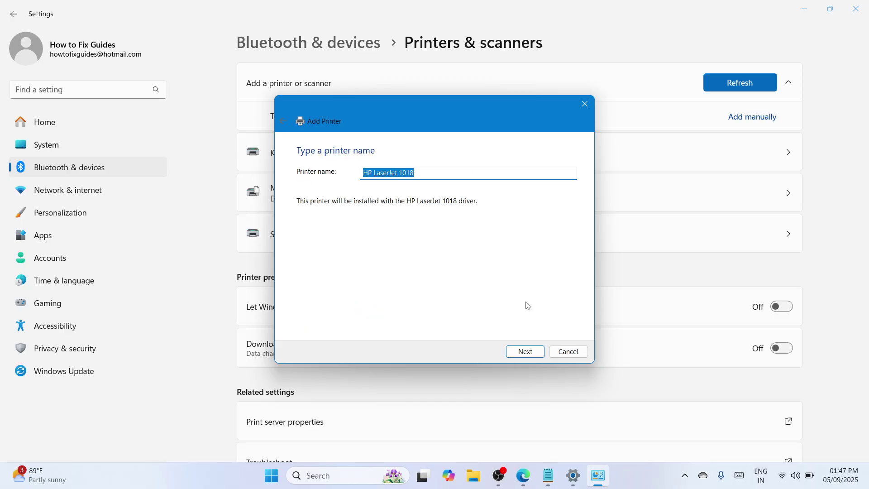
pyautogui.click(525, 352)
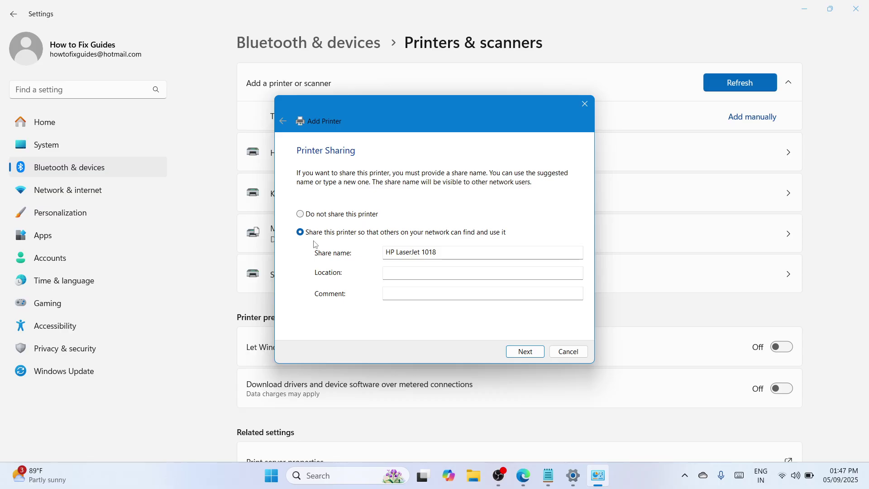
pyautogui.press('Return')
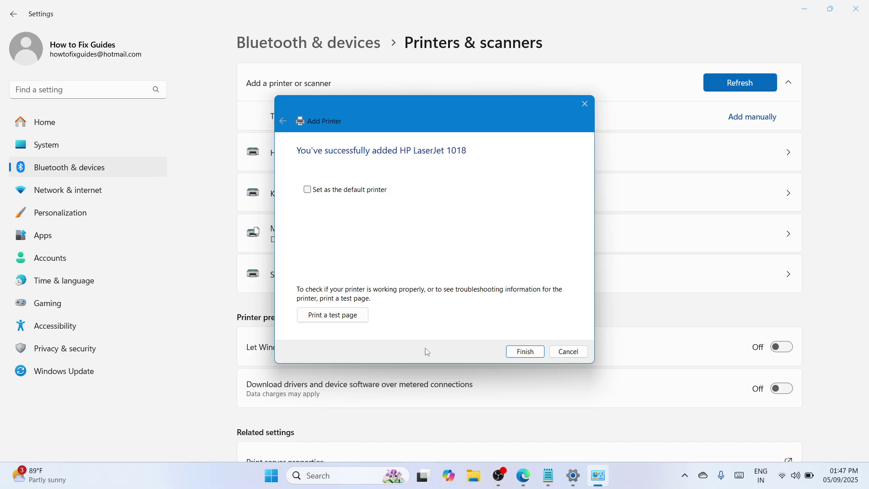
# - Finish the Add Printer wizard so HP LaserJet 1018 shows in Printers & scanners
pyautogui.click(525, 351)
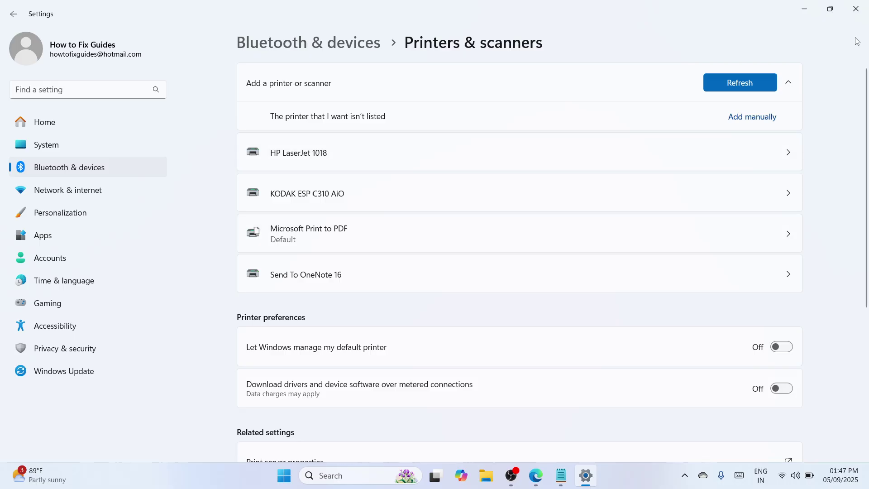
# - Close Settings and place the hp-laserjet-1018-basic-driver folder beside the hp-laserjet zip on the desktop
pyautogui.click(858, 10)
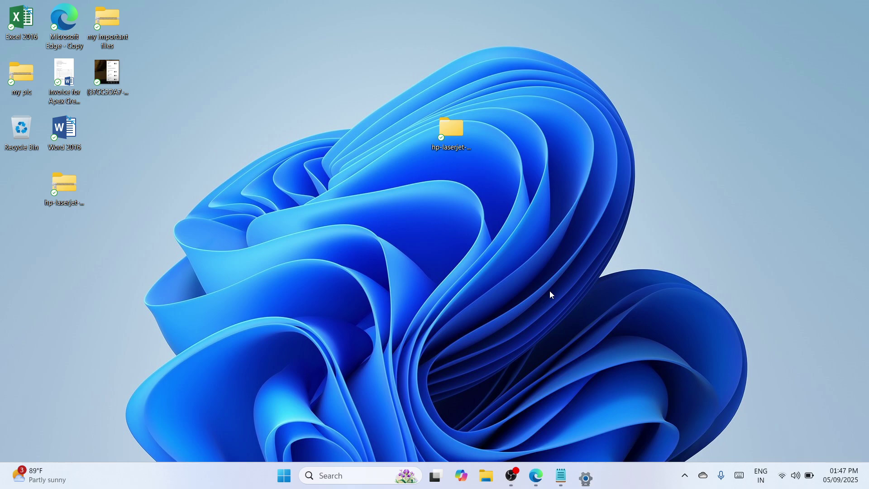
pyautogui.moveTo(97, 193); pyautogui.dragTo(97, 194)
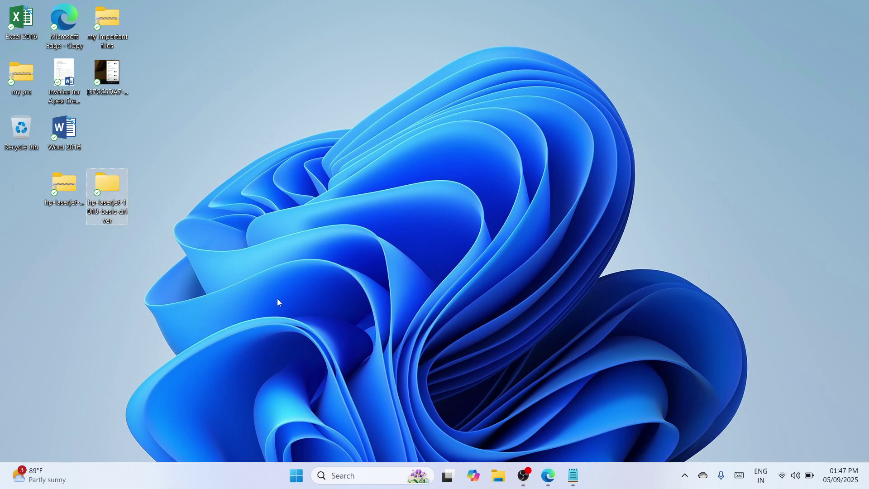
pyautogui.click(279, 302)
pyautogui.click(523, 475)
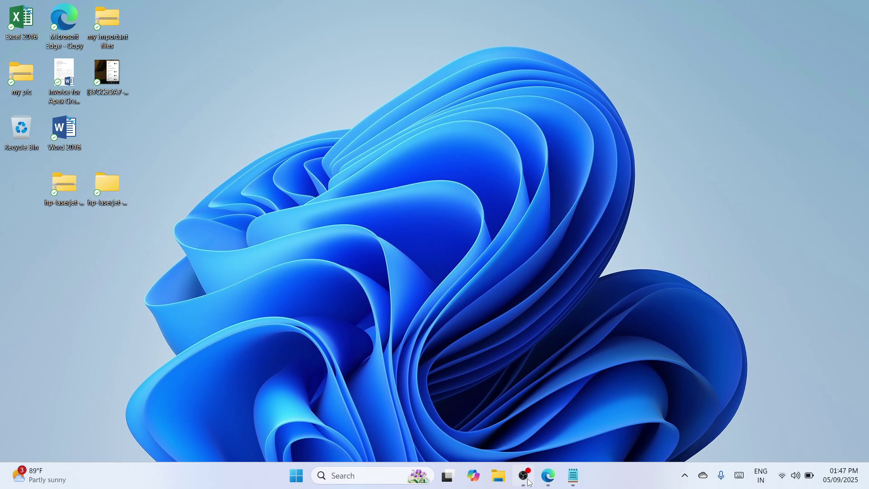